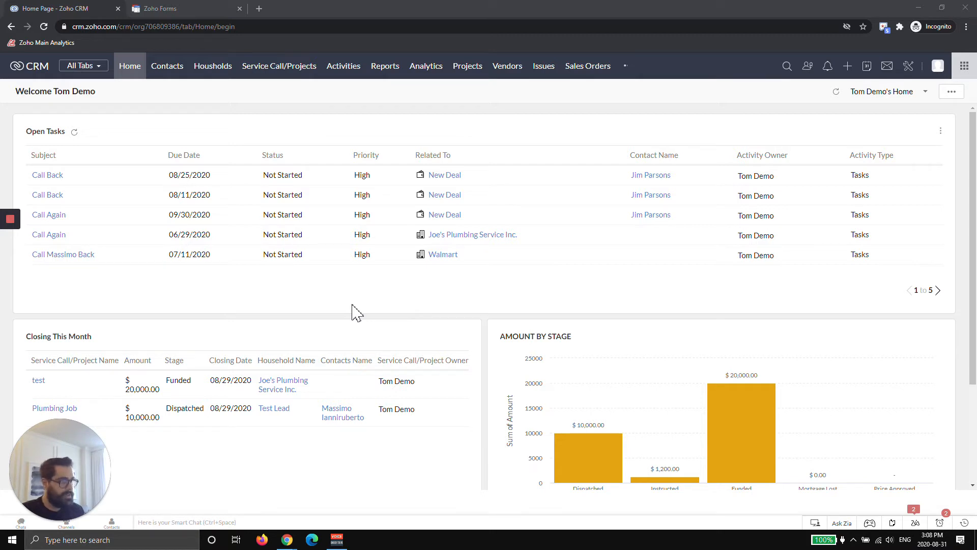
- Start a new custom home page from Setup's Customize Home page settings
{"action": "left_click", "coordinate": [908, 69]}
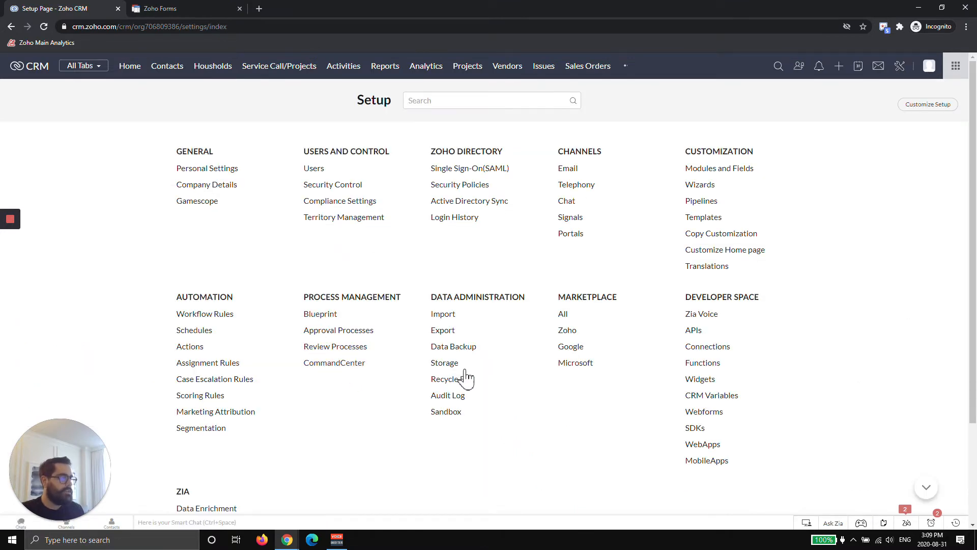
{"action": "left_click", "coordinate": [710, 257]}
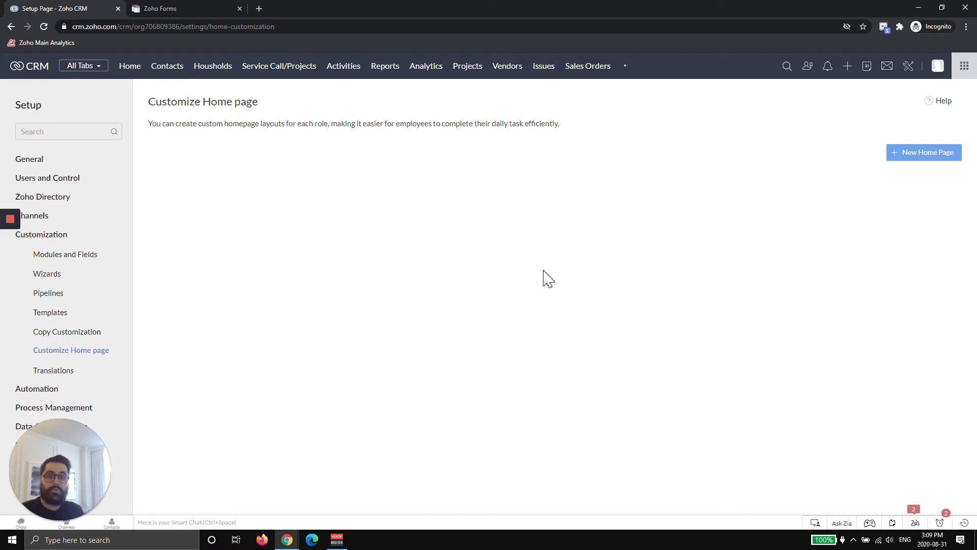
{"action": "left_click", "coordinate": [908, 156]}
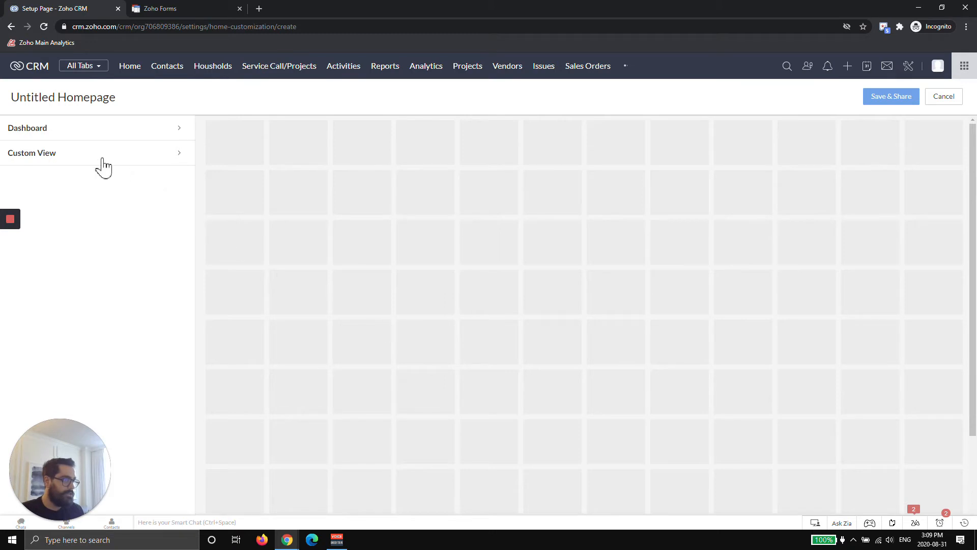
- Retitle the Untitled Homepage as 'Hello Youtube Homepage'
{"action": "left_click", "coordinate": [118, 99]}
{"action": "triple_click", "coordinate": [119, 100]}
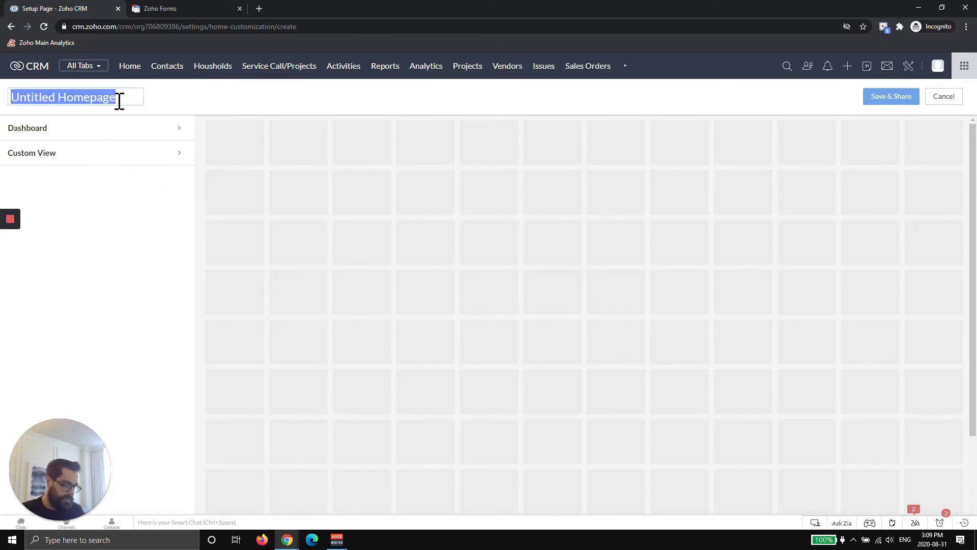
{"action": "type", "text": "Hello Youtube "}
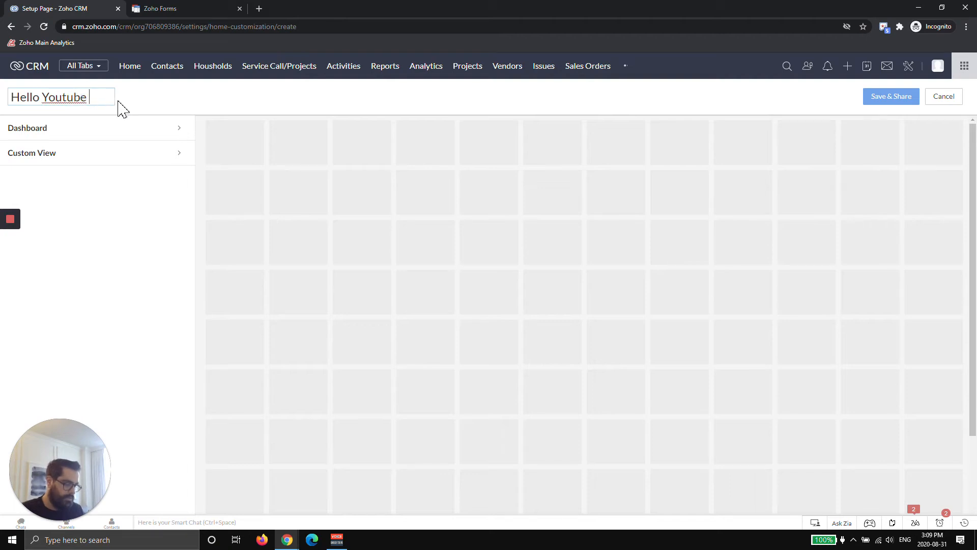
{"action": "type", "text": "Homepage"}
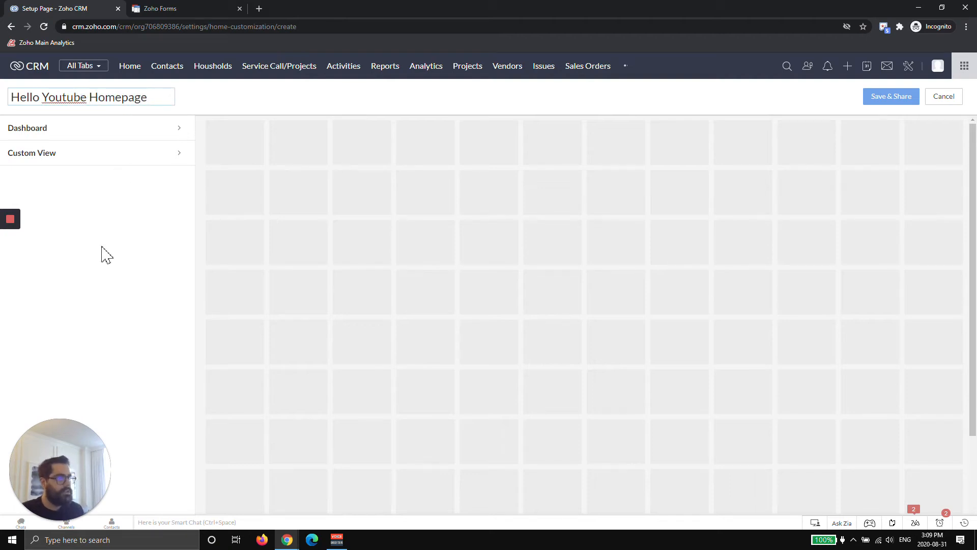
{"action": "left_click", "coordinate": [105, 255]}
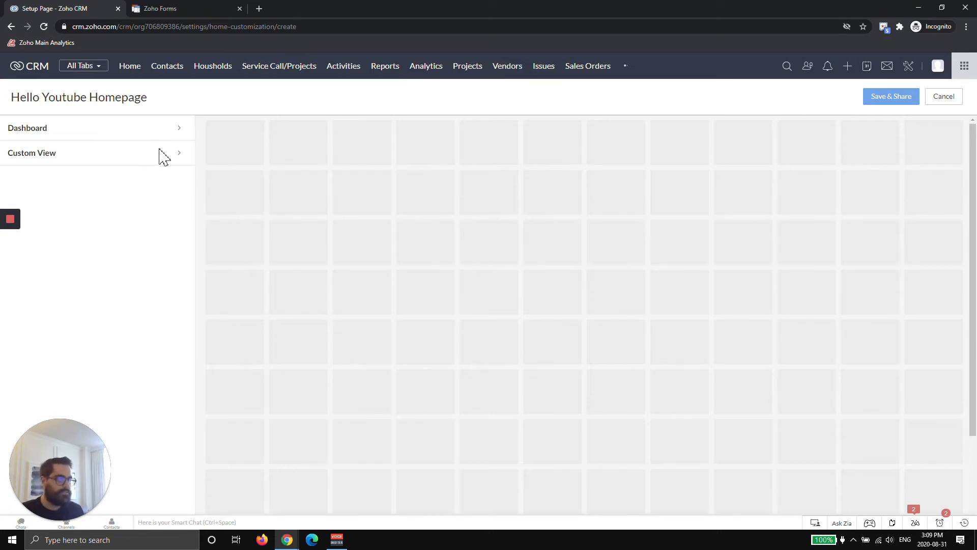
- Add the Upcoming Installs custom view of Service Call/Projects as a widget and test resizing it
{"action": "left_click", "coordinate": [160, 156]}
{"action": "left_click", "coordinate": [159, 176]}
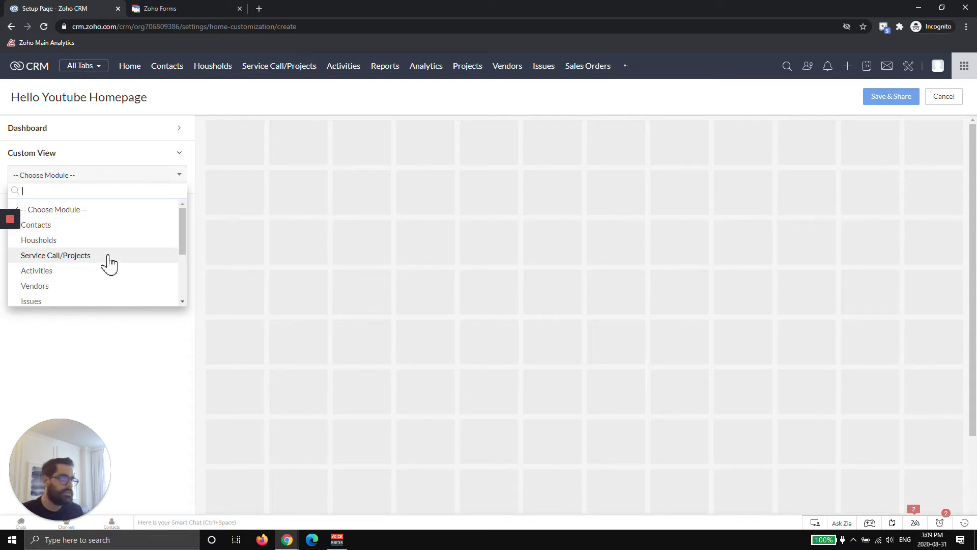
{"action": "left_click", "coordinate": [109, 259]}
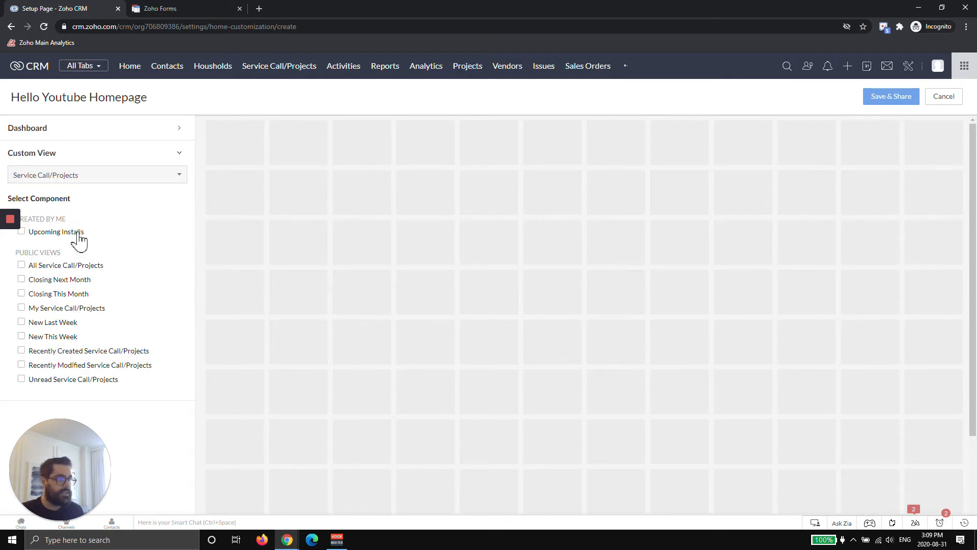
{"action": "left_click", "coordinate": [80, 236]}
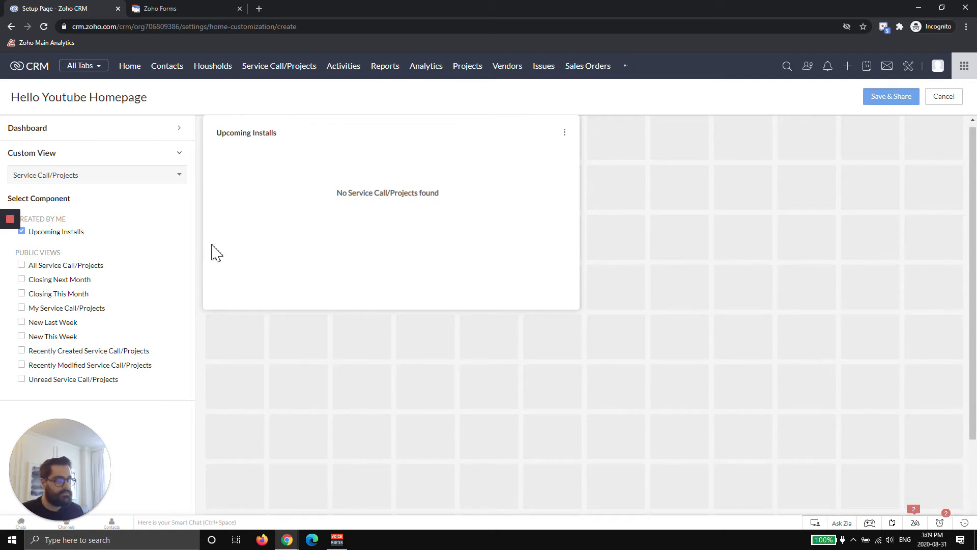
{"action": "left_click", "coordinate": [416, 225]}
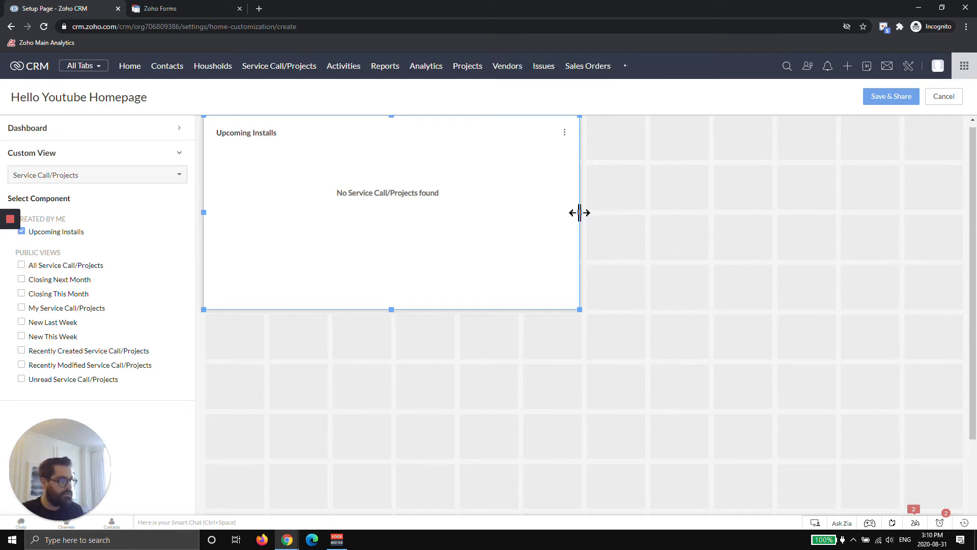
{"action": "mouse_move", "coordinate": [580, 213]}
{"action": "left_mouse_down"}
{"action": "mouse_move", "coordinate": [597, 221]}
{"action": "mouse_move", "coordinate": [527, 221]}
{"action": "left_mouse_up"}
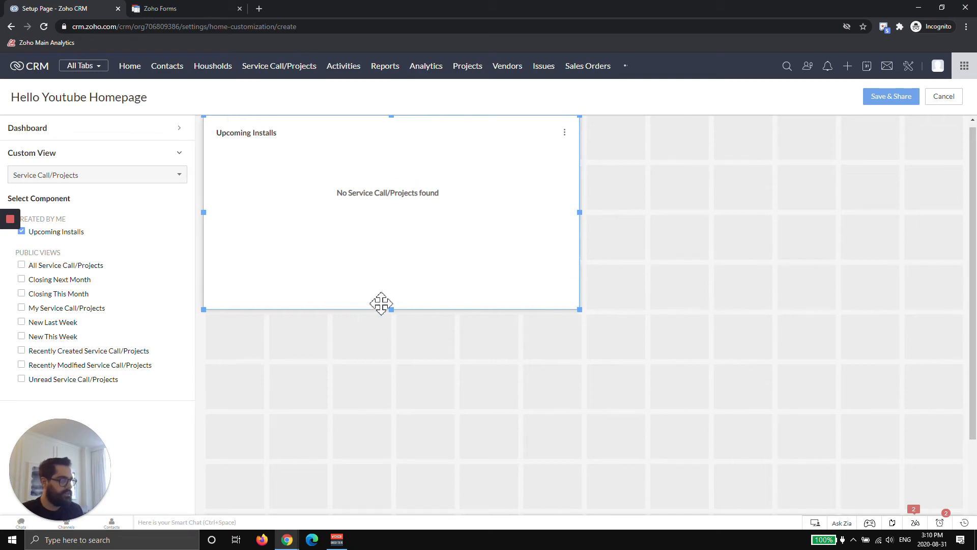
{"action": "left_click_drag", "start_coordinate": [392, 309], "coordinate": [383, 293]}
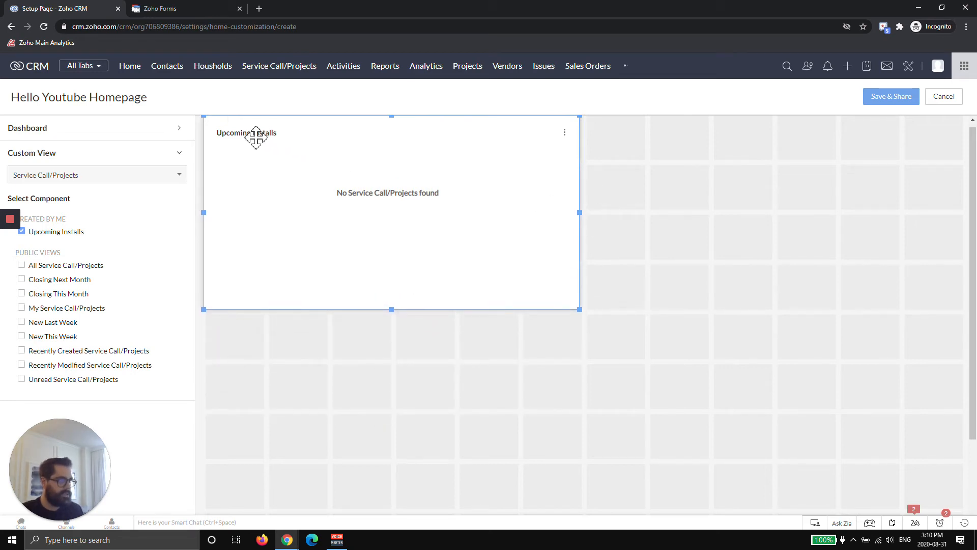
- Choose the Service Call/Project Insights dashboard (after trying Org Overview) to list its components
{"action": "left_click", "coordinate": [100, 128]}
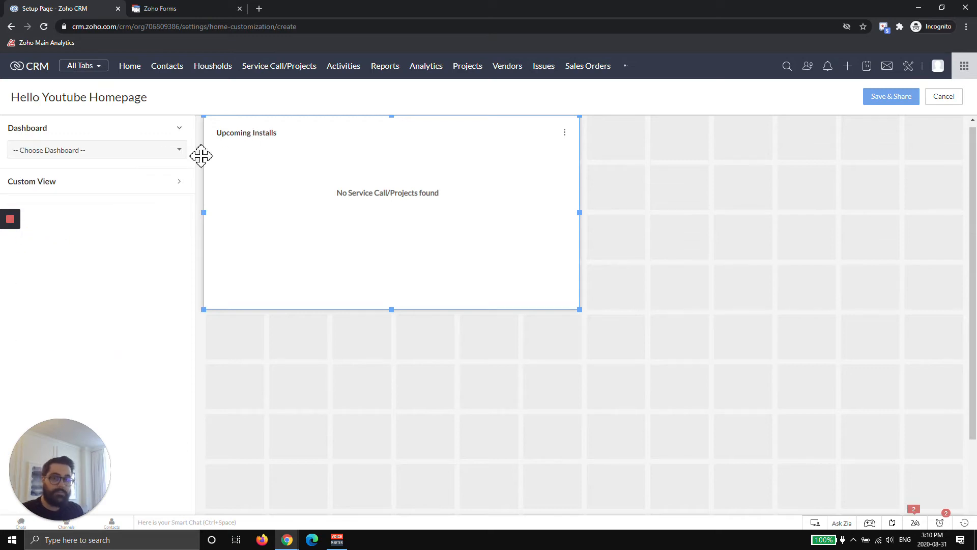
{"action": "left_click", "coordinate": [181, 152]}
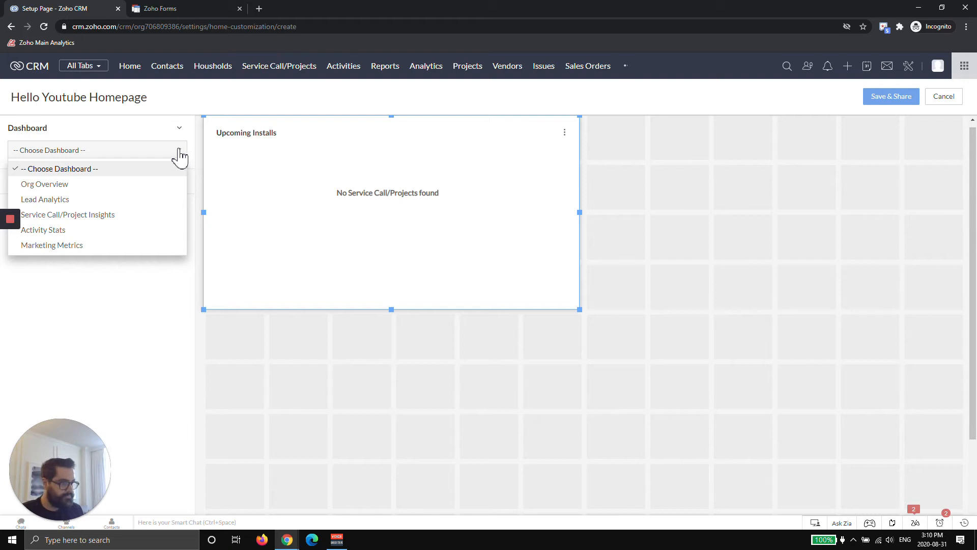
{"action": "left_click", "coordinate": [107, 181]}
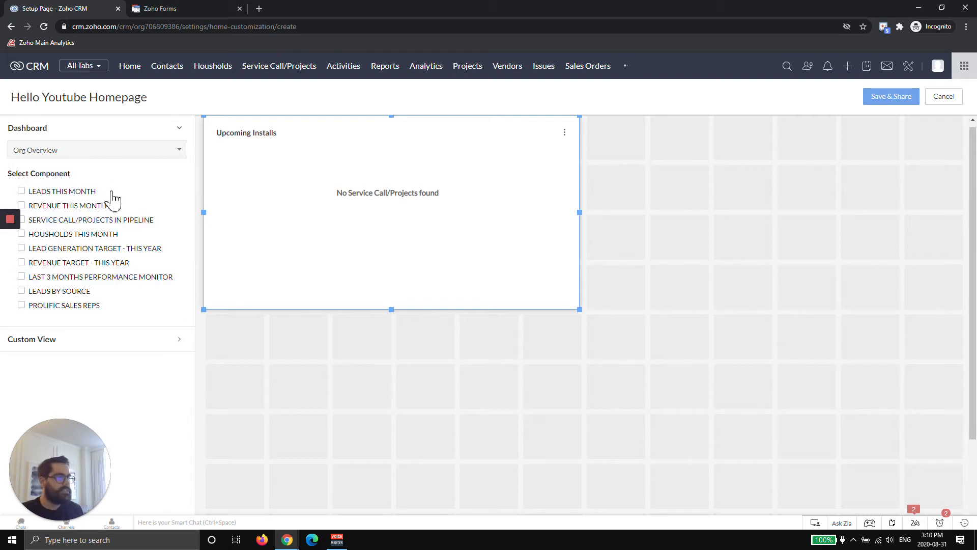
{"action": "left_click", "coordinate": [109, 151]}
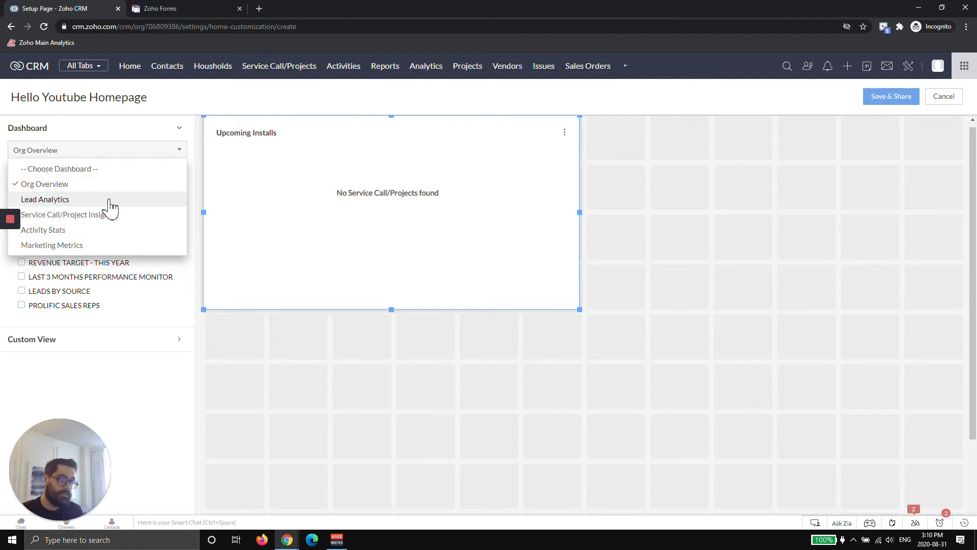
{"action": "left_click", "coordinate": [98, 214]}
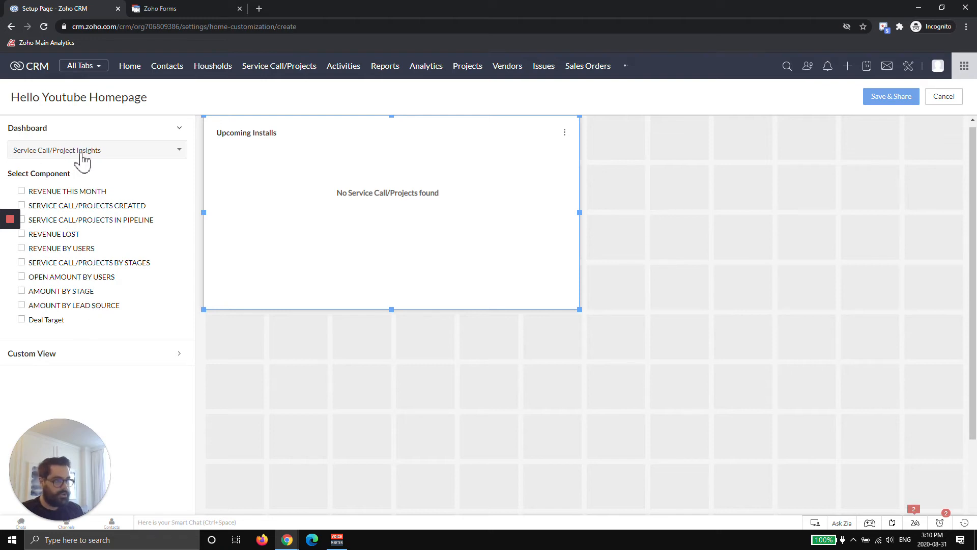
- Add the Revenue This Month, Revenue Lost, In Pipeline and Created widgets to the layout
{"action": "left_click", "coordinate": [71, 192]}
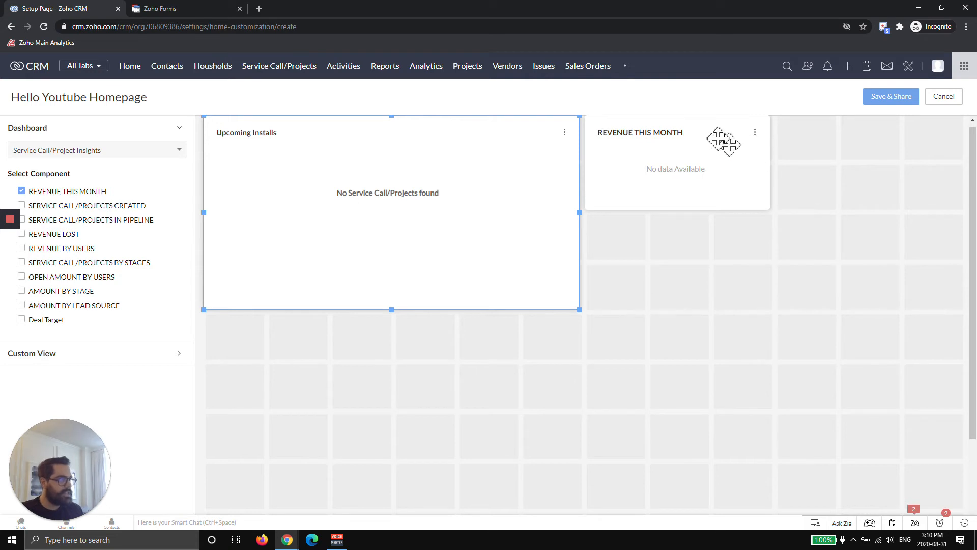
{"action": "left_click", "coordinate": [67, 236]}
{"action": "left_click", "coordinate": [103, 220]}
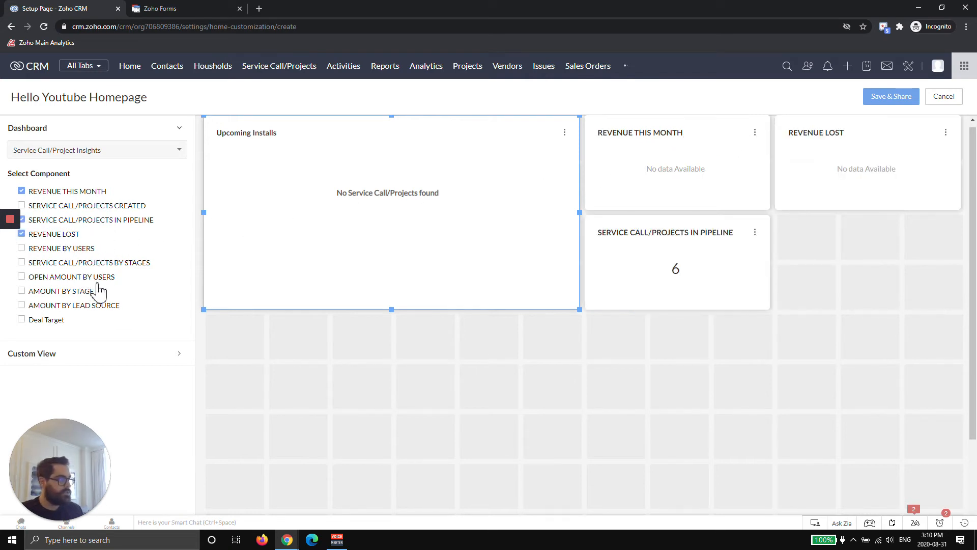
{"action": "left_click", "coordinate": [107, 206]}
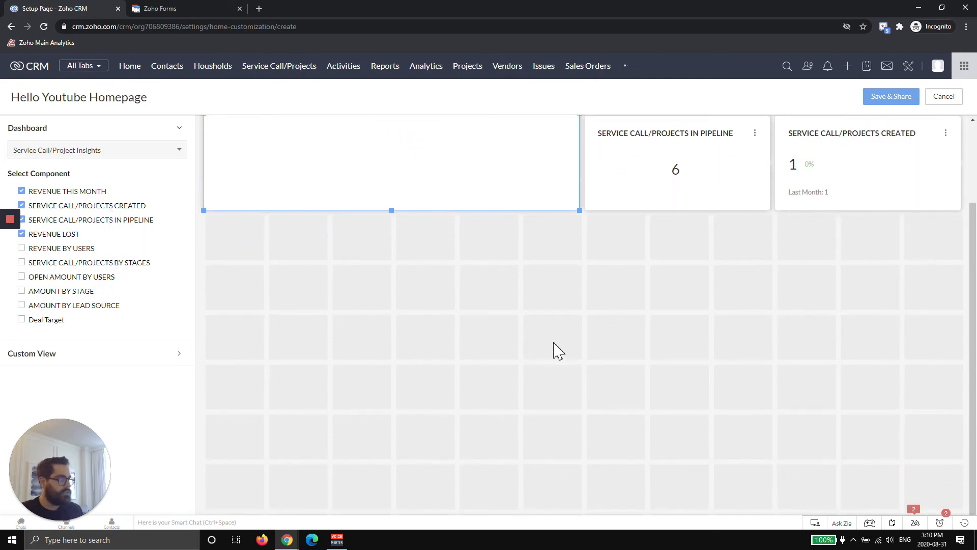
{"action": "scroll", "coordinate": [736, 259], "scroll_direction": "up", "scroll_amount": 3}
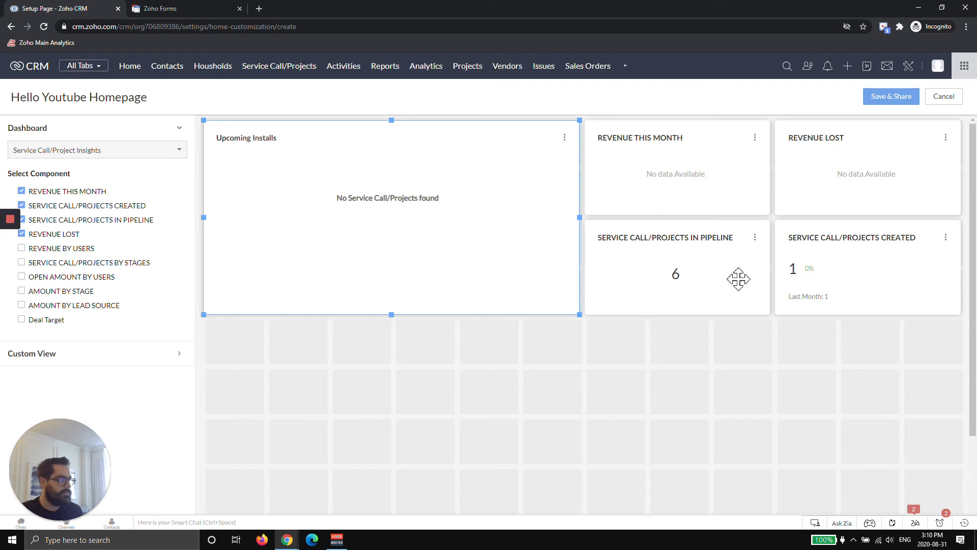
- Place Service Call/Projects Created beside the pipeline count and stretch Amount by Stage across the full row
{"action": "mouse_move", "coordinate": [855, 252]}
{"action": "left_mouse_down"}
{"action": "mouse_move", "coordinate": [812, 317]}
{"action": "mouse_move", "coordinate": [274, 344]}
{"action": "left_mouse_up"}
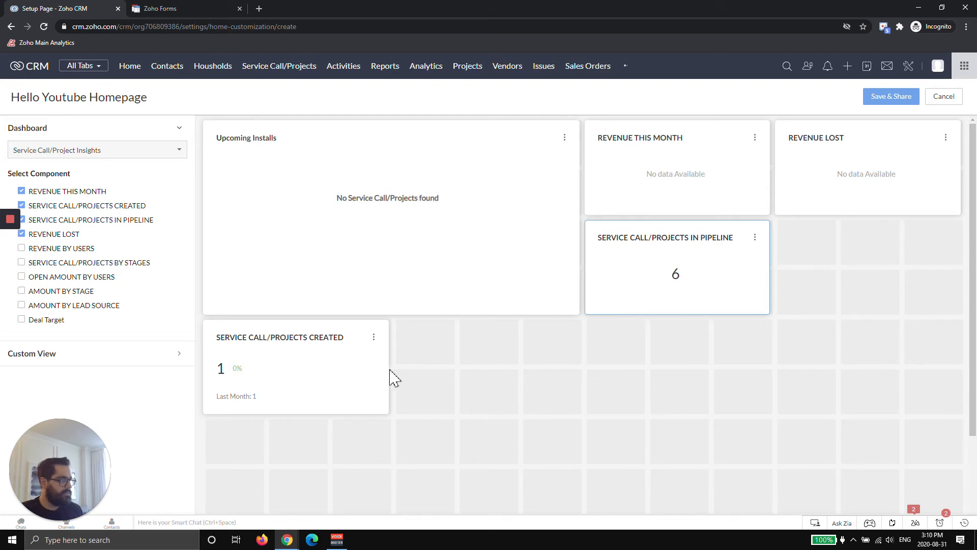
{"action": "mouse_move", "coordinate": [356, 369]}
{"action": "left_mouse_down"}
{"action": "mouse_move", "coordinate": [945, 282]}
{"action": "mouse_move", "coordinate": [886, 273]}
{"action": "mouse_move", "coordinate": [275, 381]}
{"action": "left_mouse_up"}
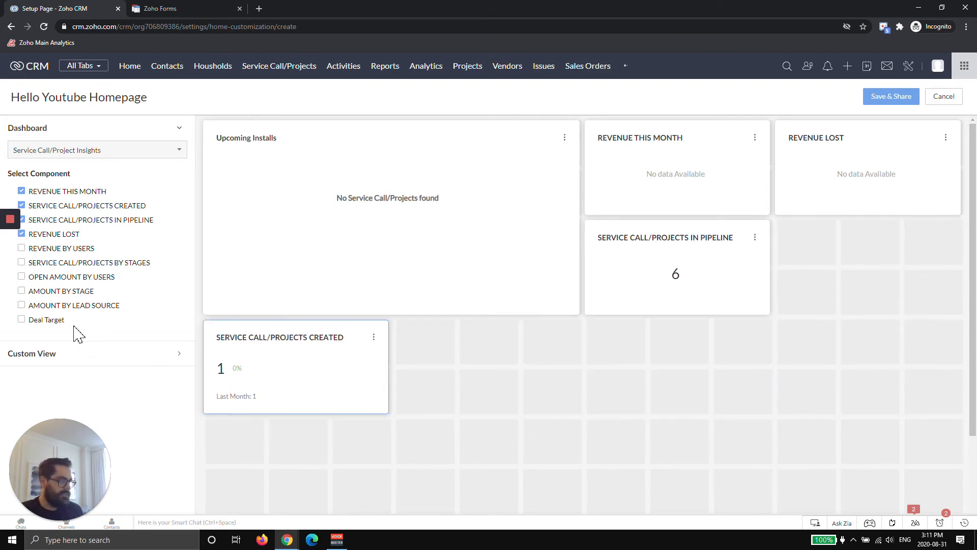
{"action": "left_click", "coordinate": [55, 291]}
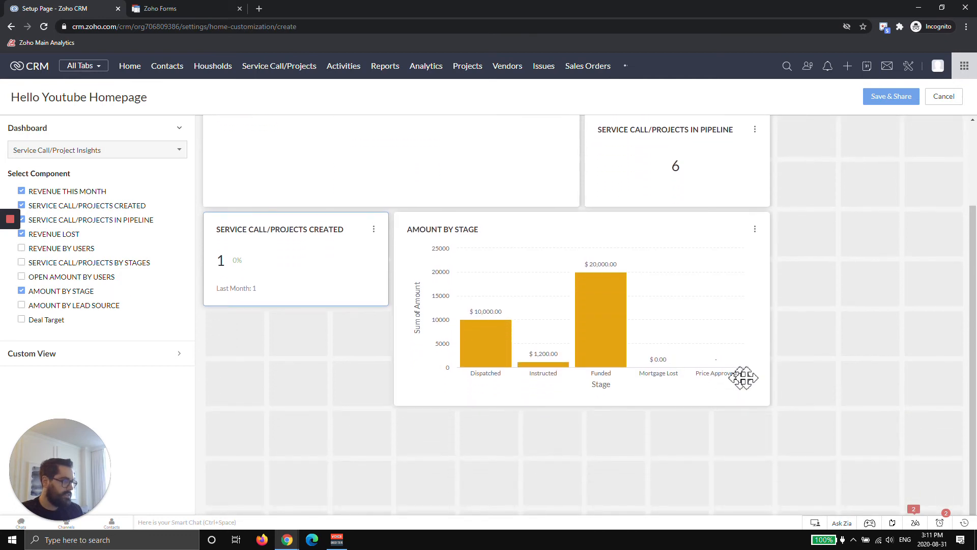
{"action": "scroll", "coordinate": [725, 376], "scroll_direction": "up", "scroll_amount": 3}
{"action": "left_click_drag", "start_coordinate": [770, 409], "coordinate": [960, 410]}
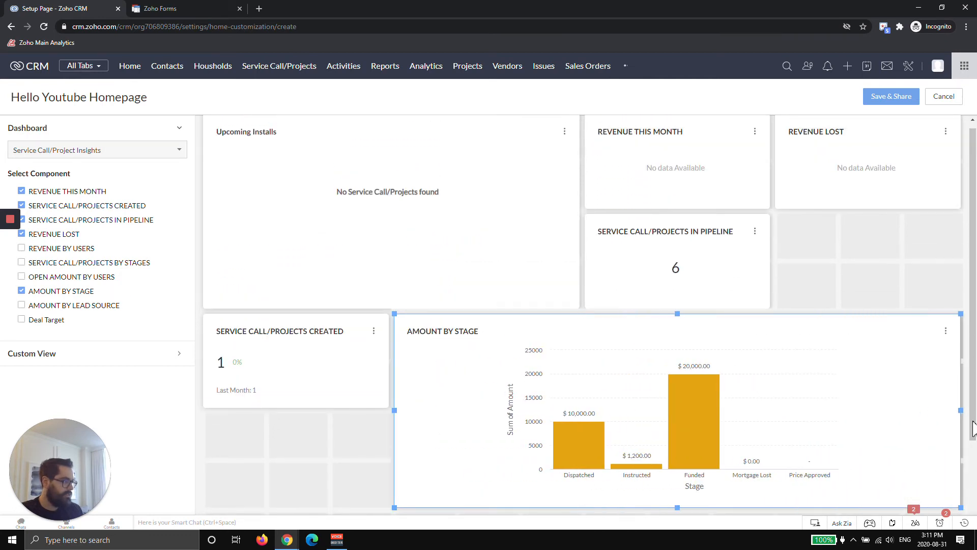
{"action": "mouse_move", "coordinate": [345, 373]}
{"action": "left_mouse_down"}
{"action": "mouse_move", "coordinate": [580, 358]}
{"action": "mouse_move", "coordinate": [928, 299]}
{"action": "left_mouse_up"}
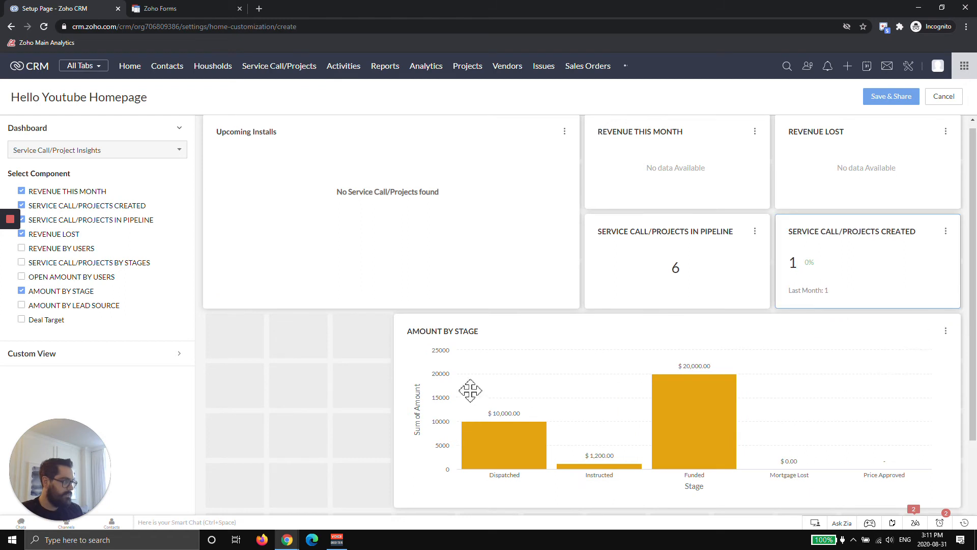
{"action": "left_click_drag", "start_coordinate": [396, 392], "coordinate": [204, 403]}
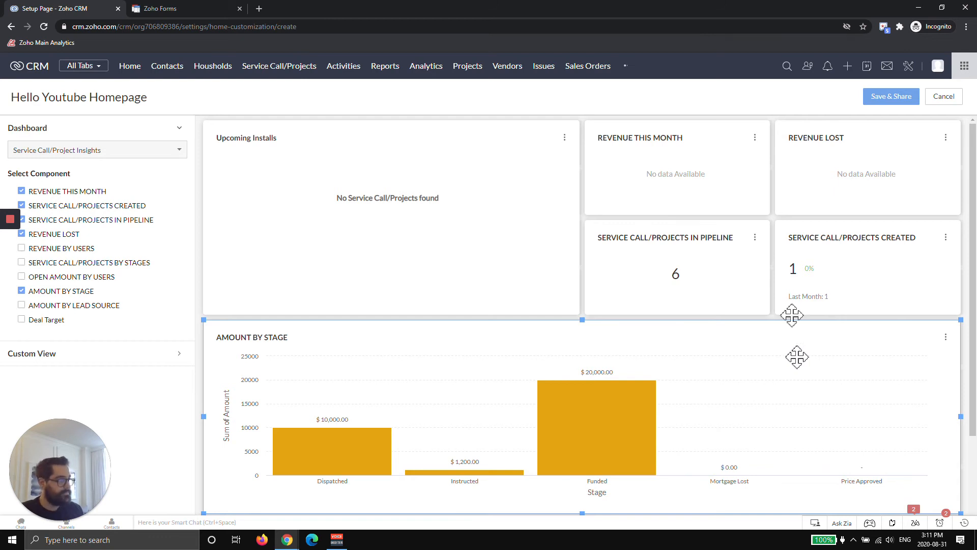
{"action": "left_click", "coordinate": [889, 100]}
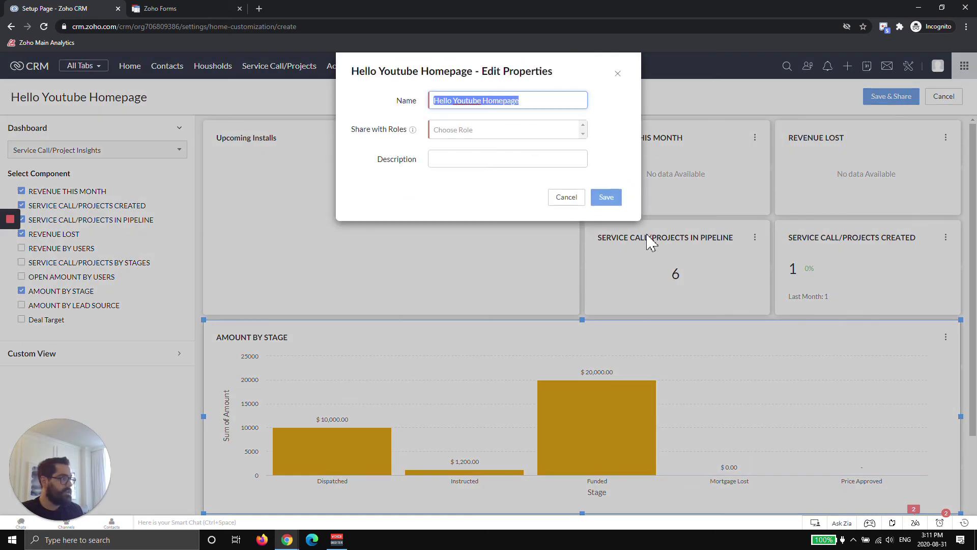
- Share the homepage with the Manager role and save its properties
{"action": "left_click", "coordinate": [493, 128]}
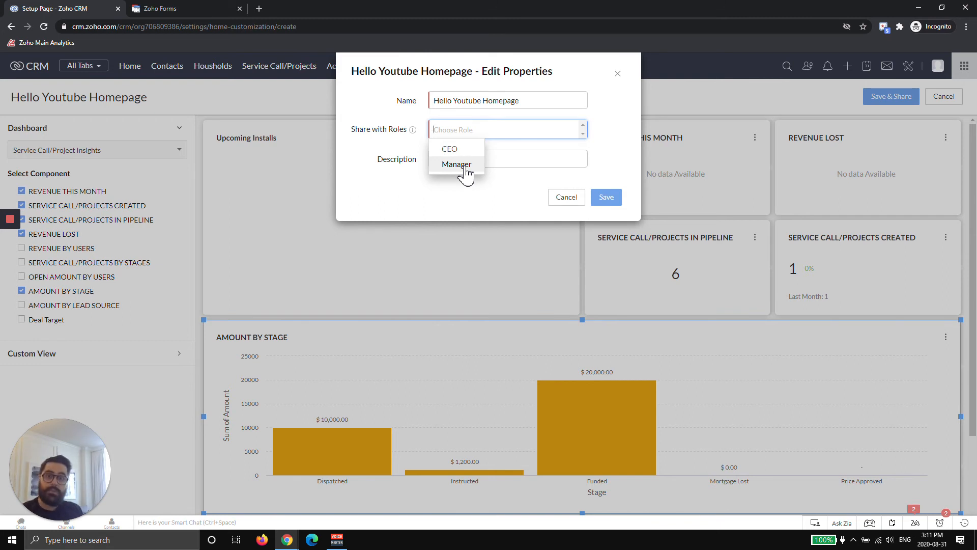
{"action": "left_click", "coordinate": [457, 166]}
{"action": "left_click", "coordinate": [432, 208]}
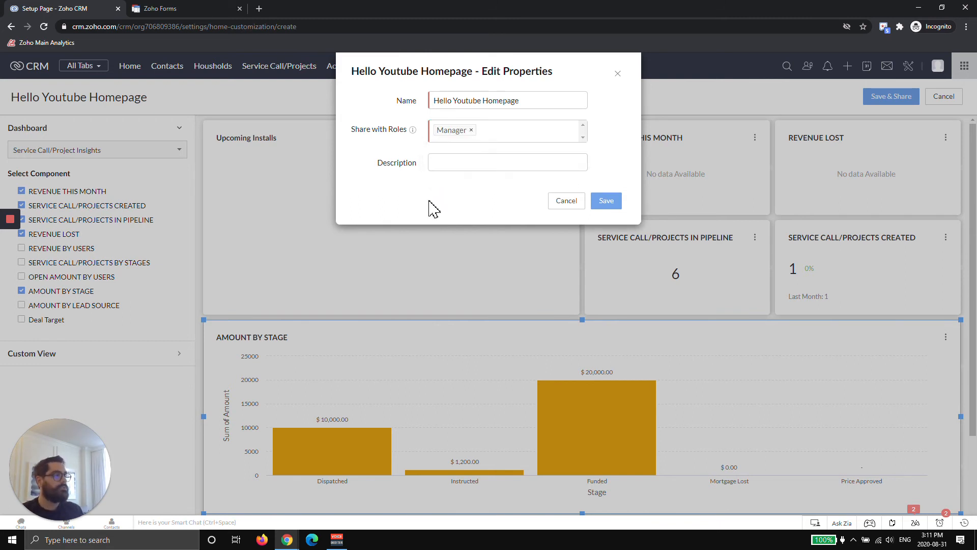
{"action": "left_click", "coordinate": [603, 204]}
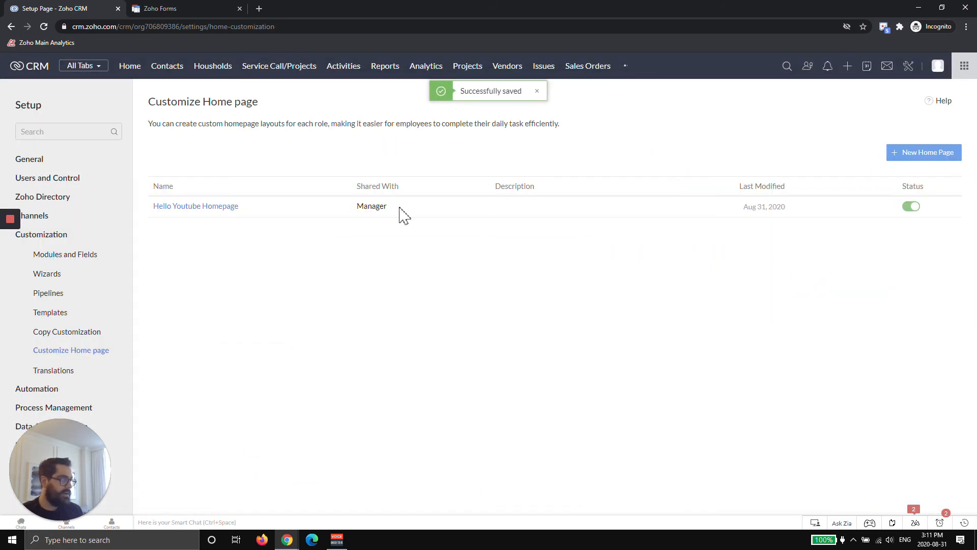
- On Home, switch to Classic View, then back to the default personal home layout
{"action": "left_click", "coordinate": [136, 70]}
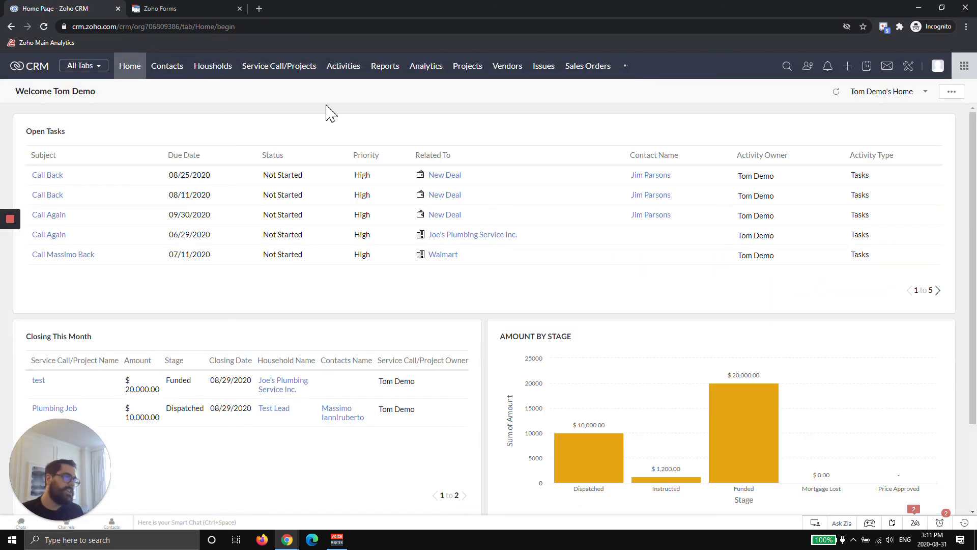
{"action": "left_click", "coordinate": [868, 93]}
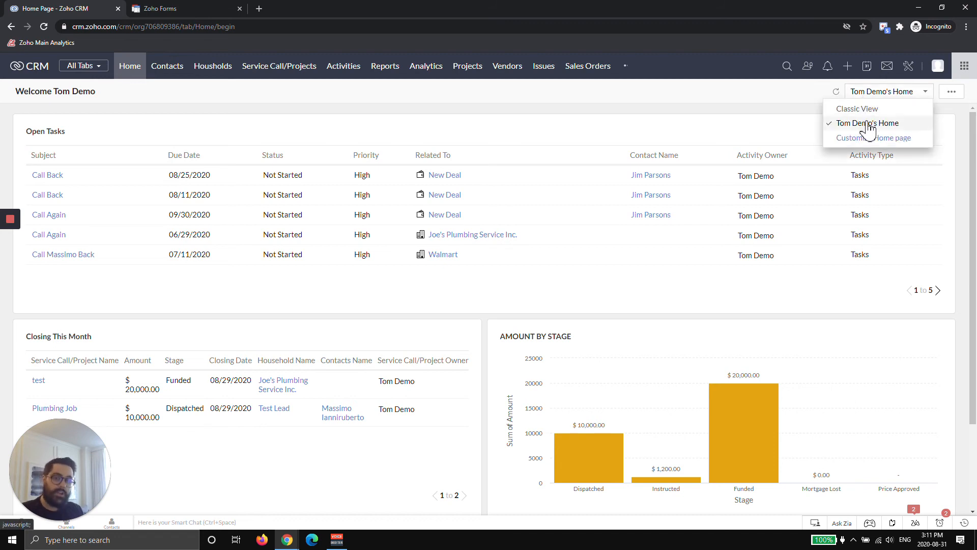
{"action": "left_click", "coordinate": [858, 110]}
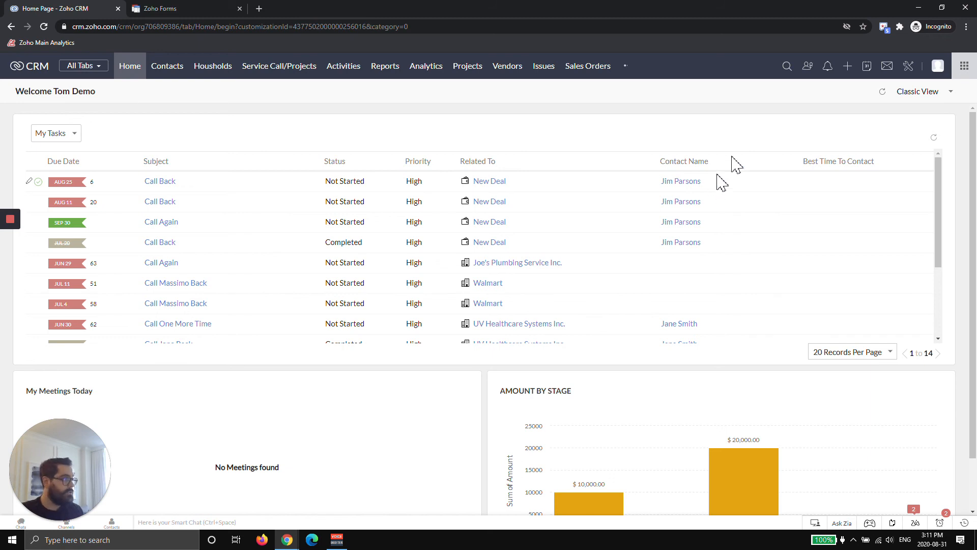
{"action": "left_click", "coordinate": [919, 93]}
{"action": "left_click", "coordinate": [890, 123]}
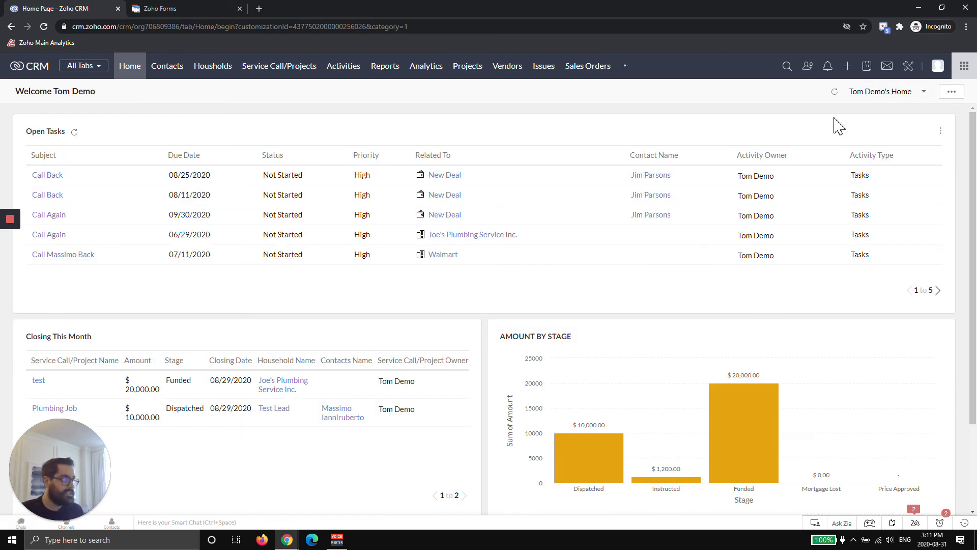
{"action": "left_click", "coordinate": [861, 103]}
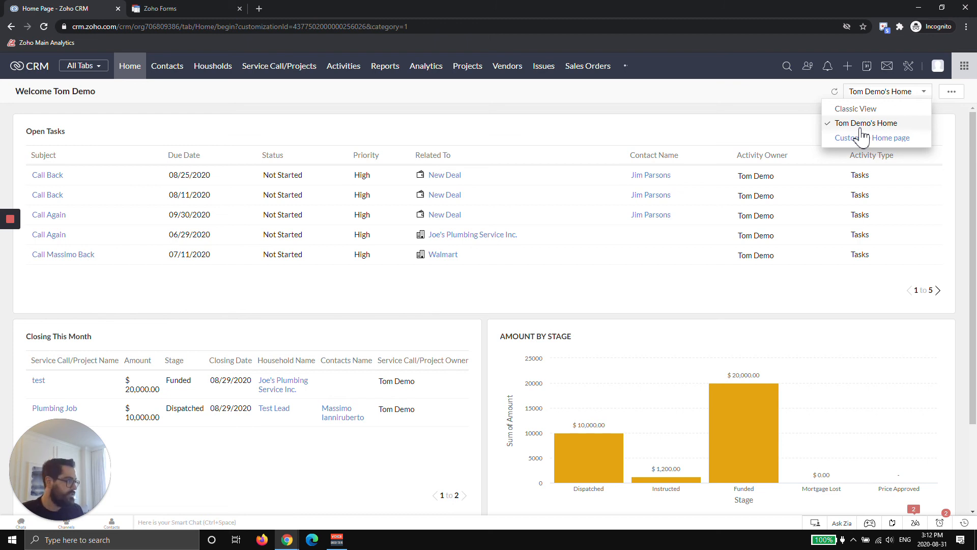
- From Customize Home page, bring up Hello Youtube Homepage's Edit Properties dialog
{"action": "left_click", "coordinate": [866, 138]}
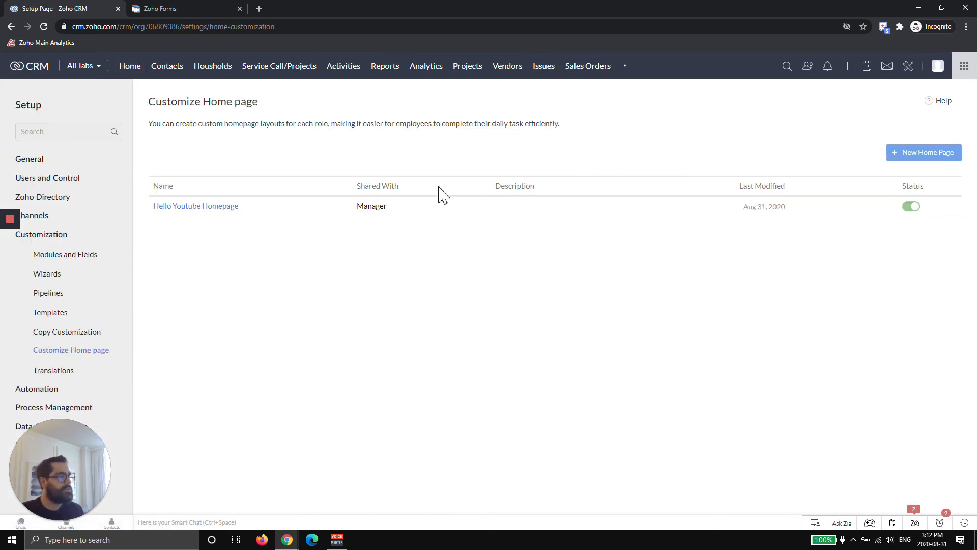
{"action": "left_click", "coordinate": [247, 208]}
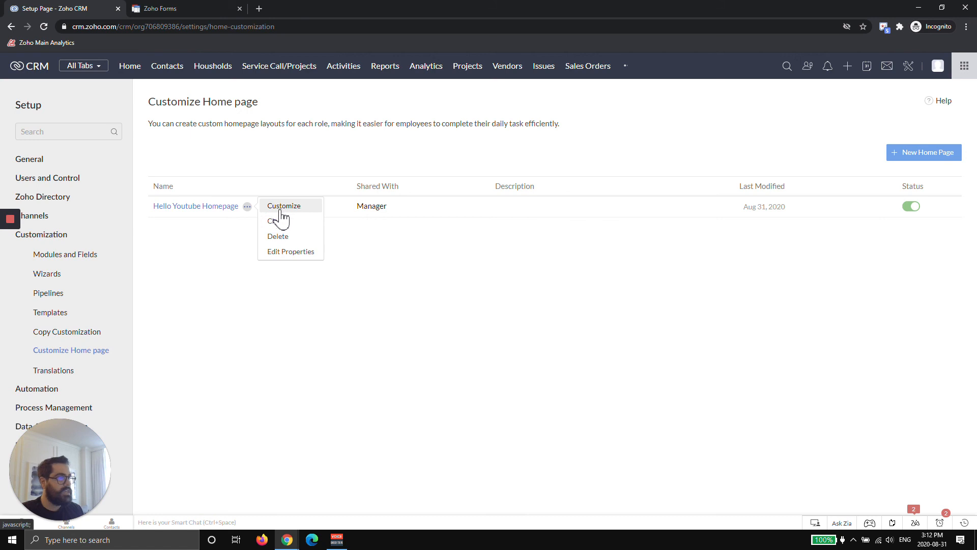
{"action": "left_click", "coordinate": [282, 208]}
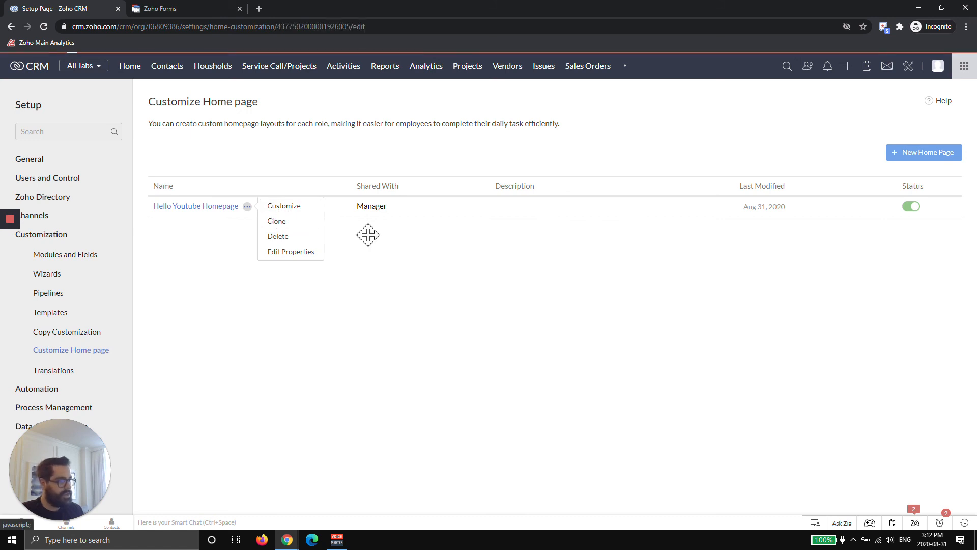
{"action": "left_click", "coordinate": [940, 96]}
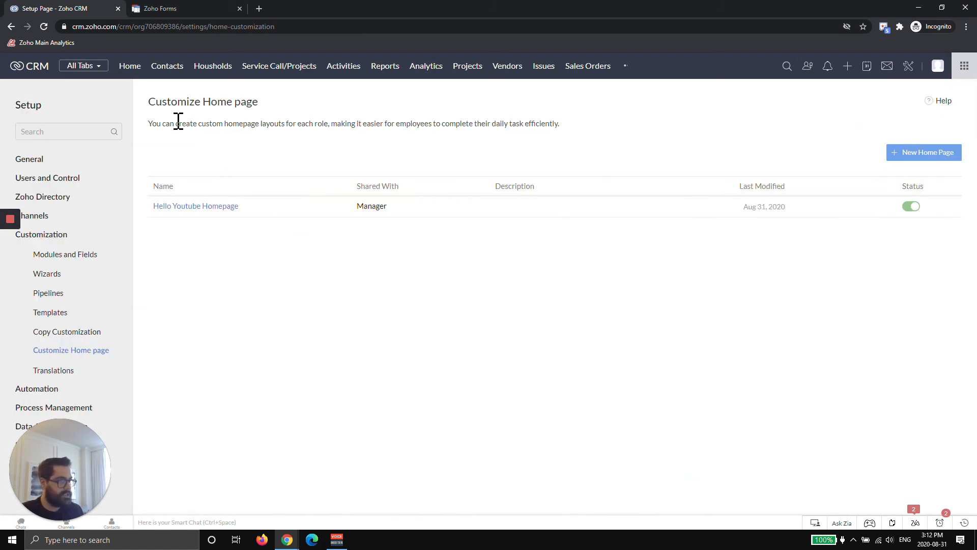
{"action": "left_click", "coordinate": [247, 207]}
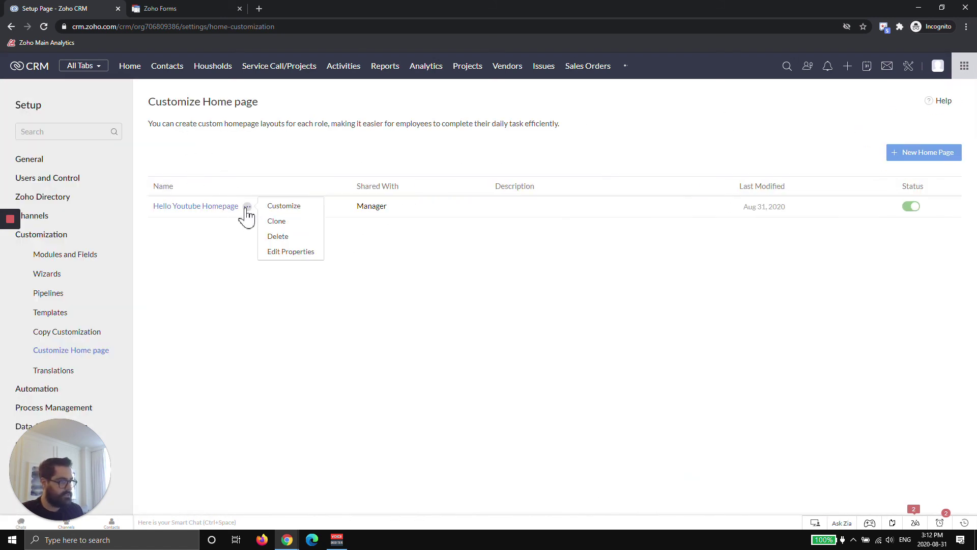
{"action": "left_click", "coordinate": [292, 255]}
- Add the CEO role to the shared roles, save, and return to Home
{"action": "left_click", "coordinate": [503, 133]}
{"action": "left_click", "coordinate": [474, 155]}
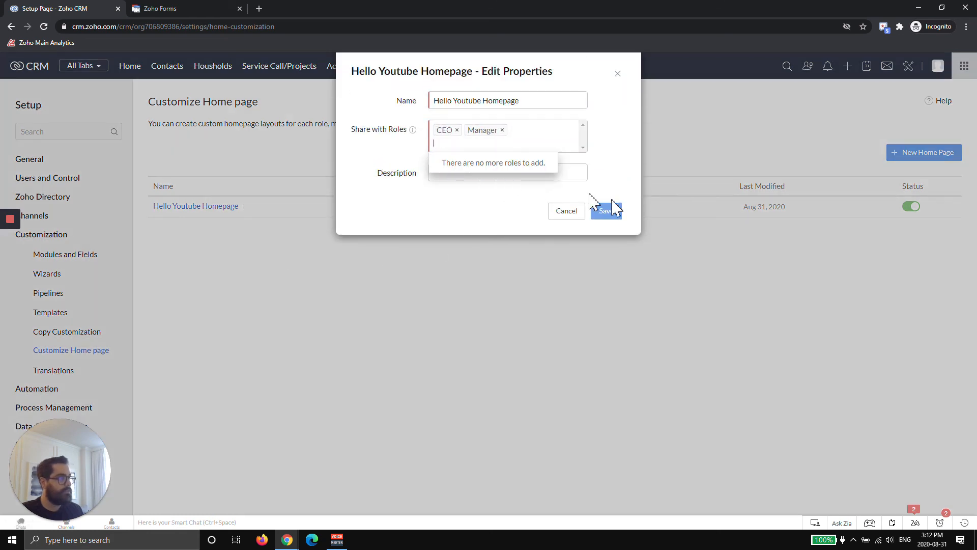
{"action": "left_click", "coordinate": [608, 215]}
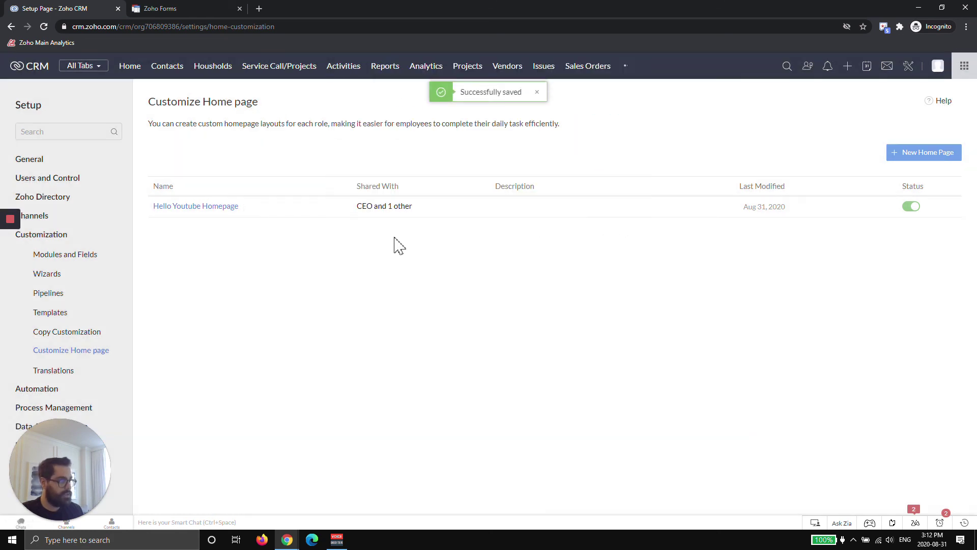
{"action": "left_click", "coordinate": [130, 74]}
- Check the home layout selector, then go to the Setup page
{"action": "left_click", "coordinate": [907, 96]}
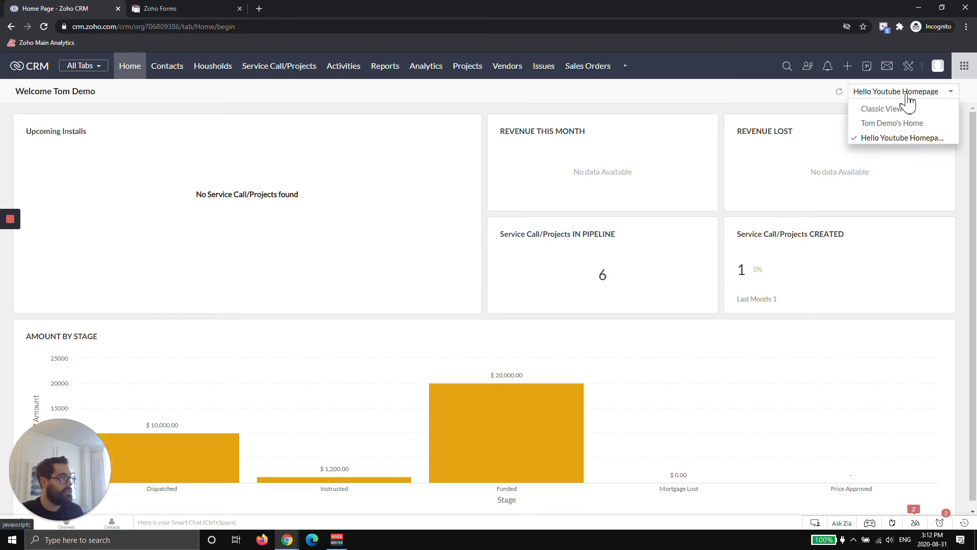
{"action": "left_click", "coordinate": [631, 94]}
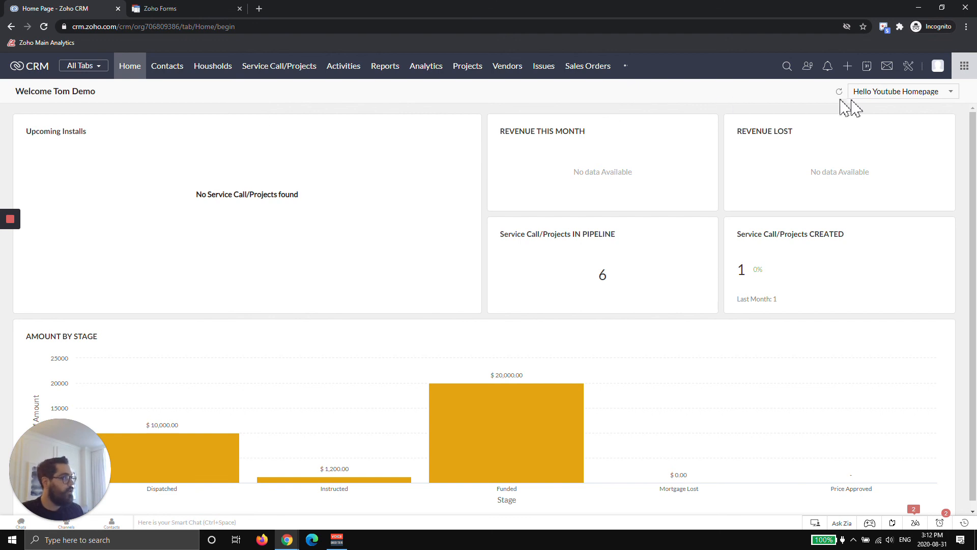
{"action": "left_click", "coordinate": [878, 95]}
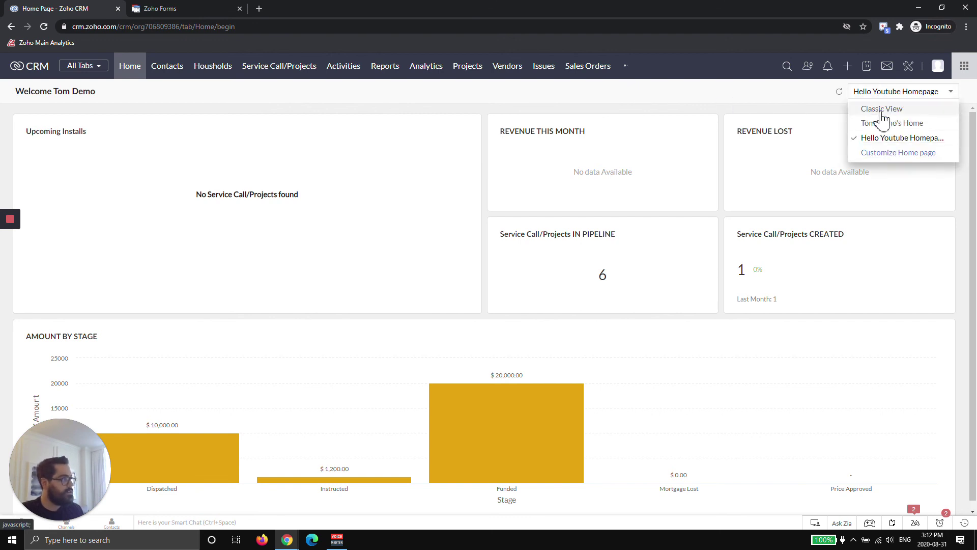
{"action": "left_click", "coordinate": [908, 66]}
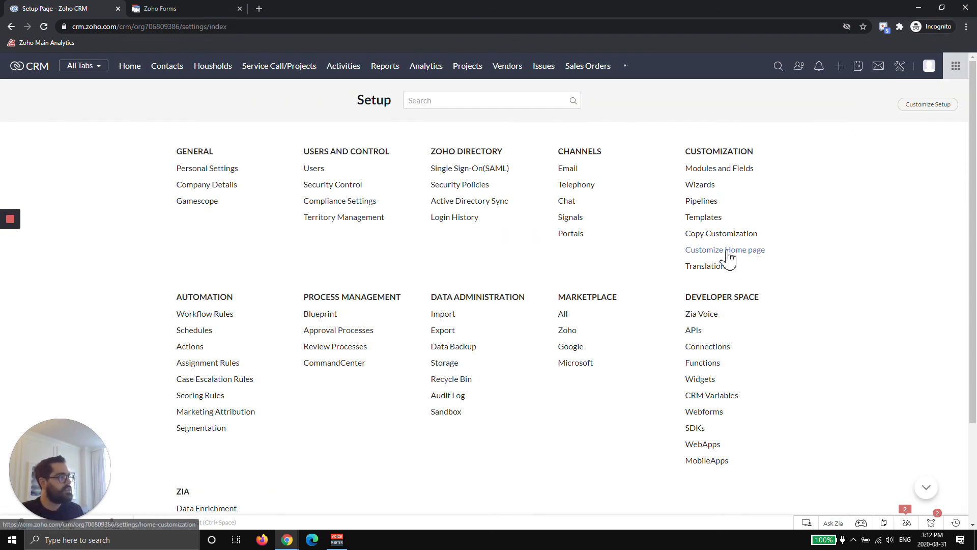
- View the custom home page list showing Hello Youtube Homepage shared with CEO and 1 other
{"action": "left_click", "coordinate": [727, 252]}
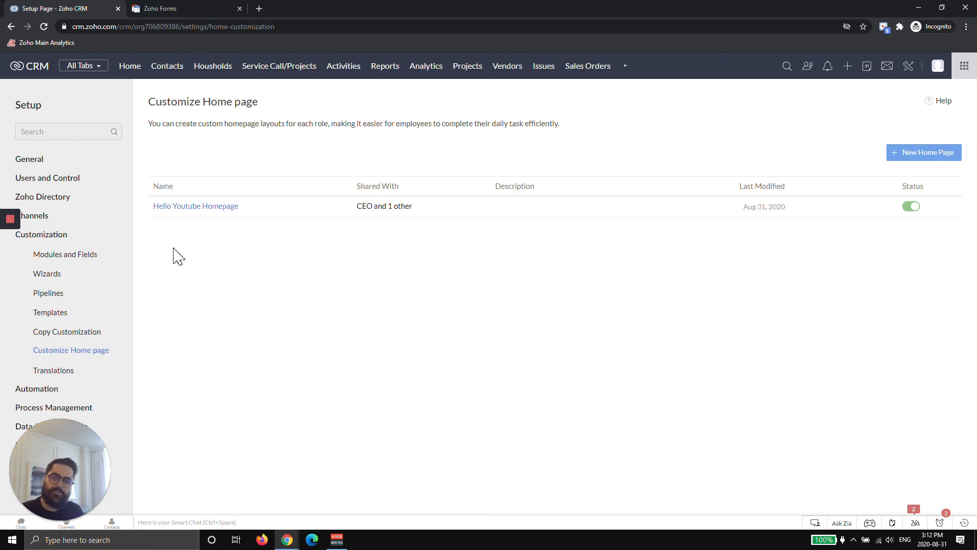